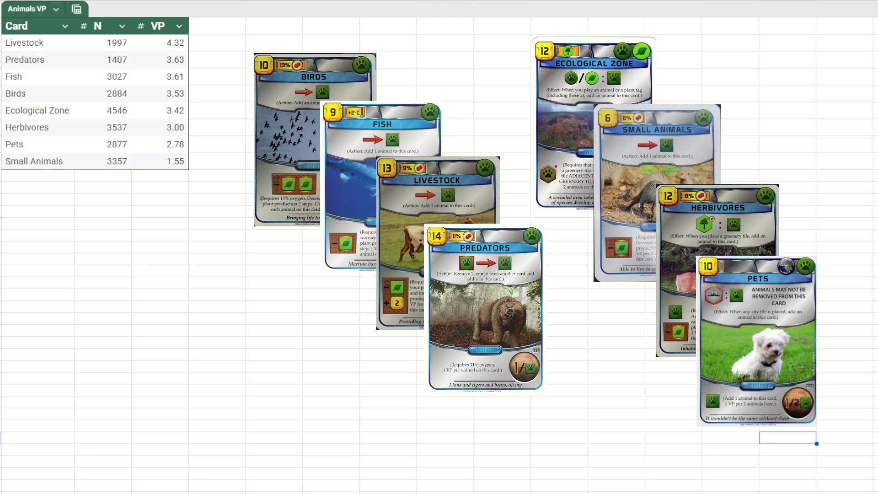
Point out the N game counts, the VP column, Birds' 3.53 VP and the top four cards
click(98, 26)
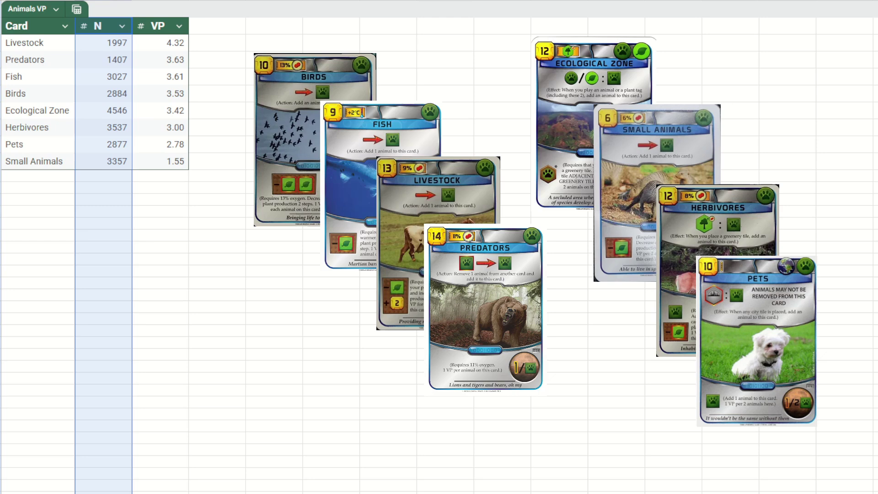
click(157, 25)
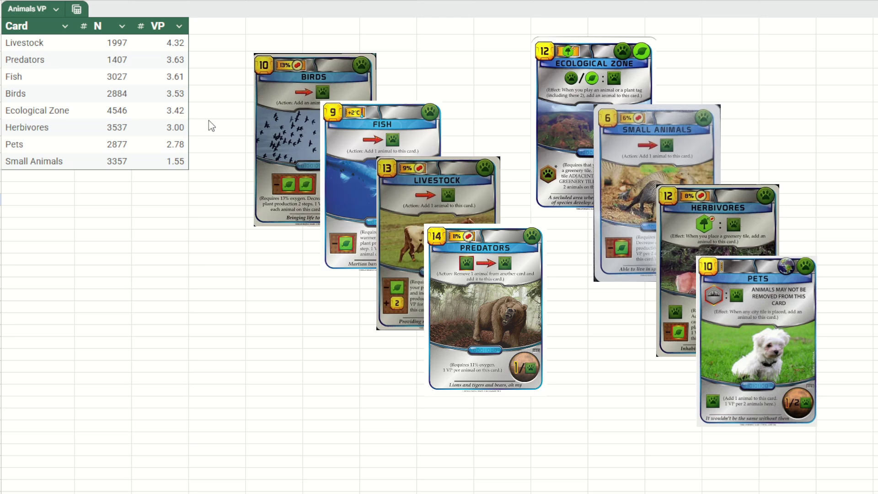
click(162, 96)
shift+click(51, 47)
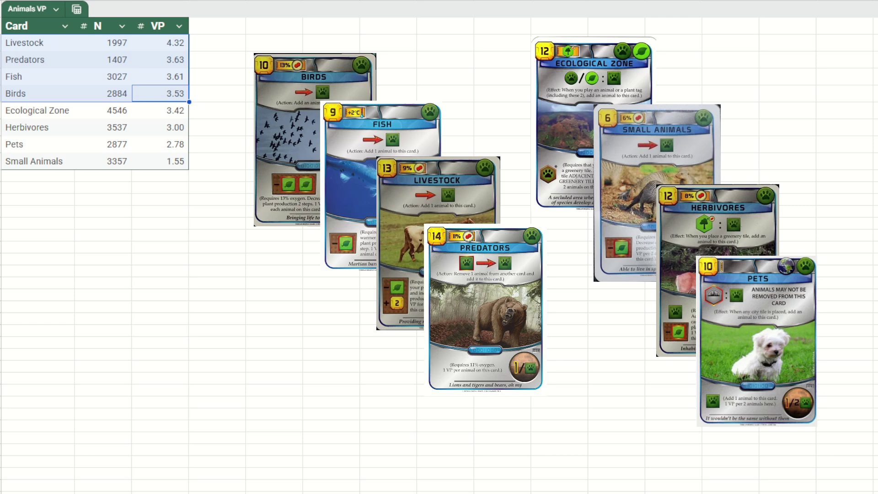
click(17, 45)
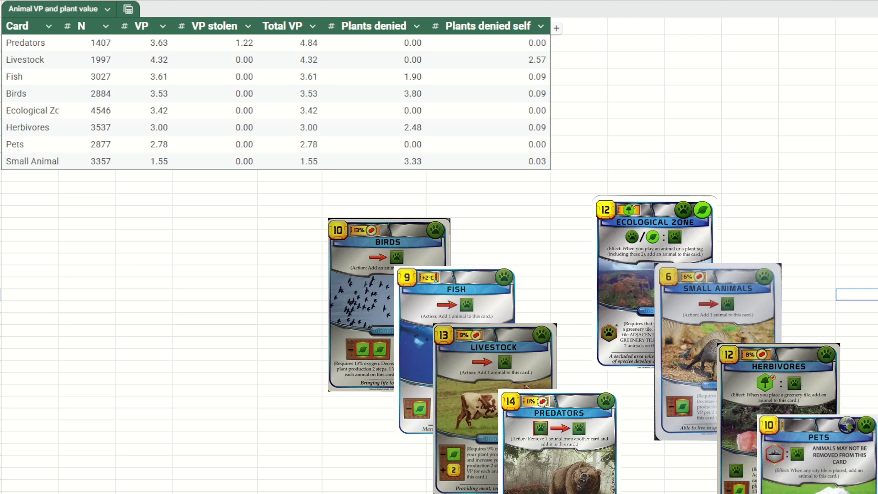
click(402, 2)
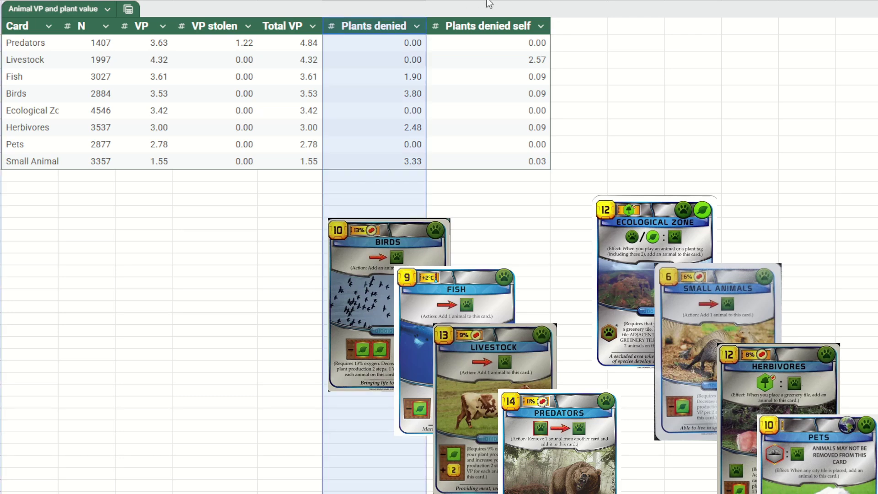
click(489, 4)
click(404, 3)
click(588, 177)
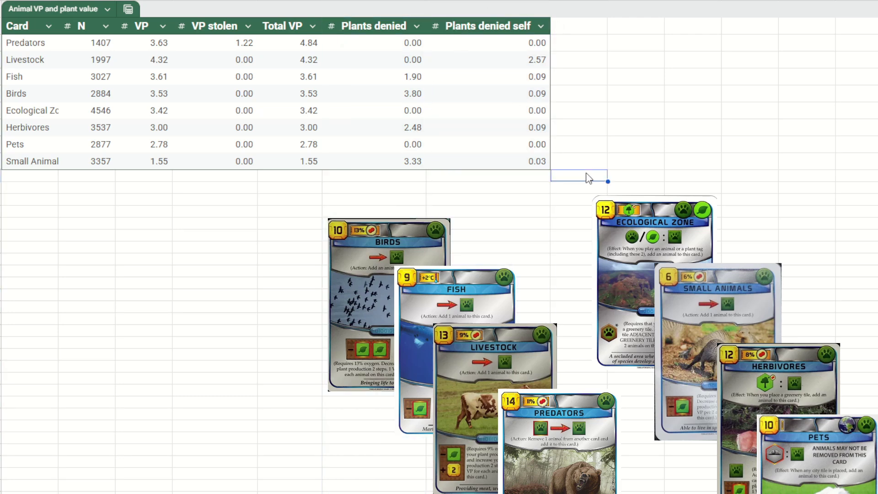
click(413, 97)
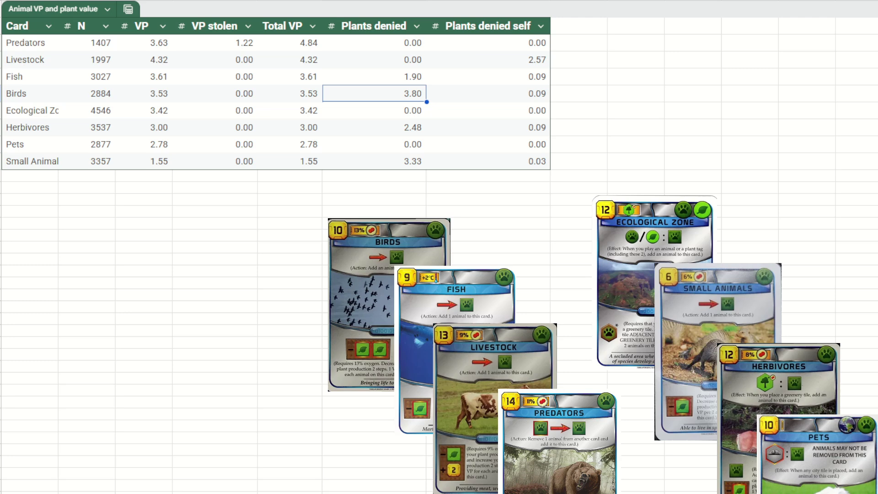
click(497, 63)
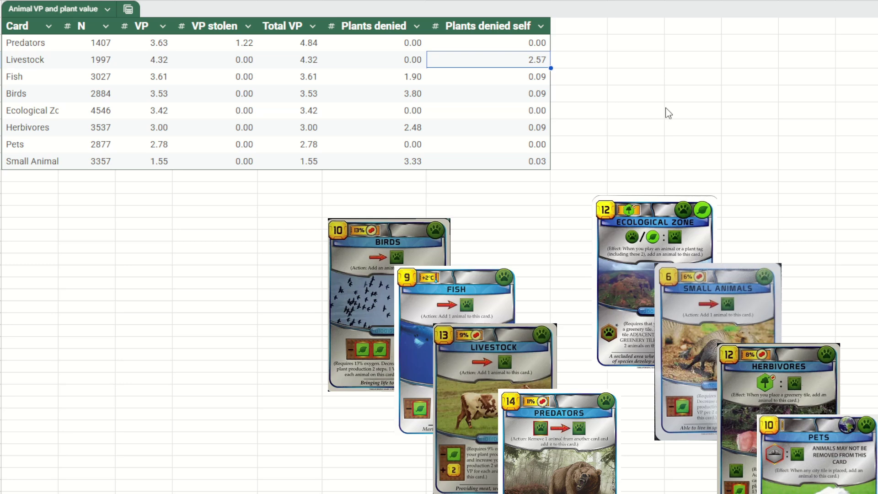
click(547, 81)
click(537, 94)
click(541, 162)
click(542, 128)
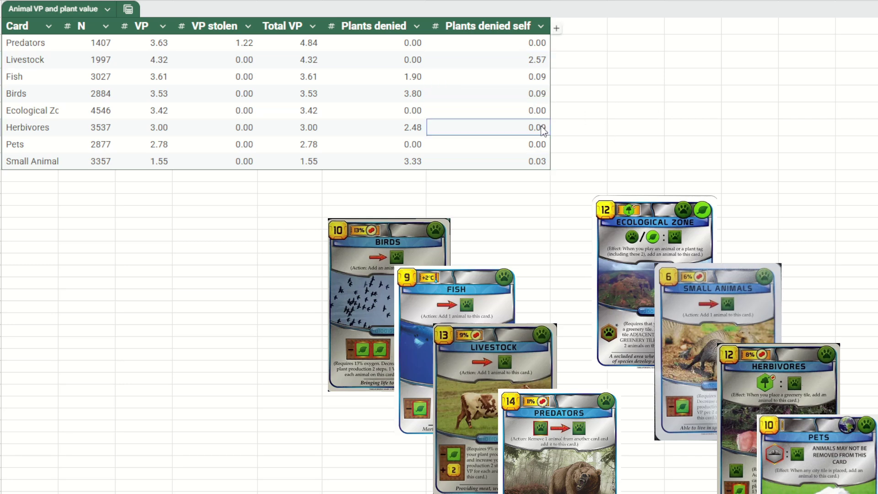
click(537, 80)
click(532, 98)
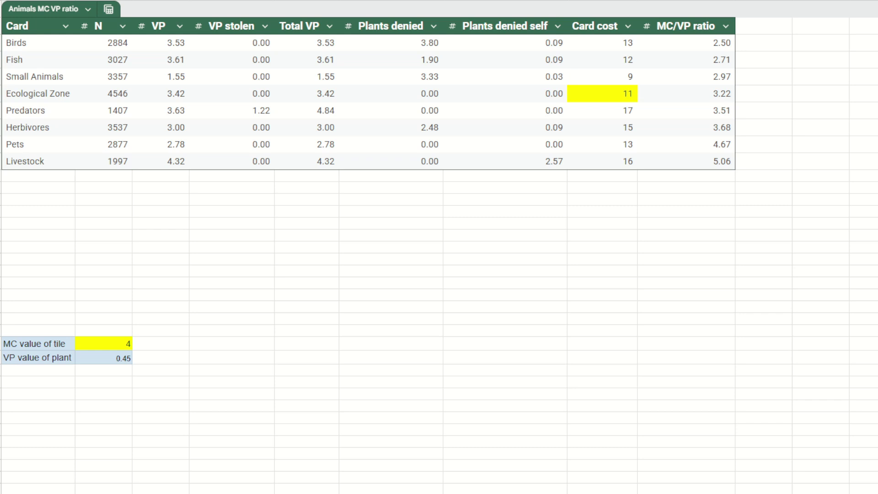
Select the VP value of plant cell showing 0.45
click(114, 358)
click(618, 45)
click(615, 80)
click(605, 138)
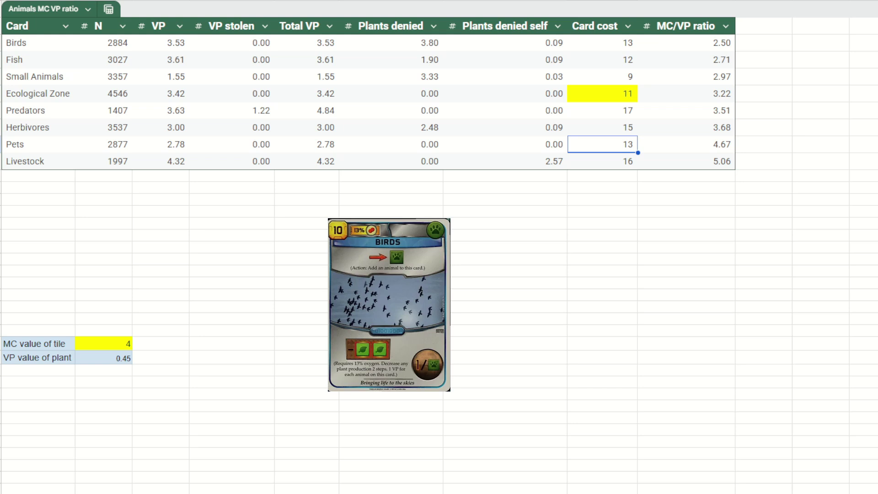
click(620, 46)
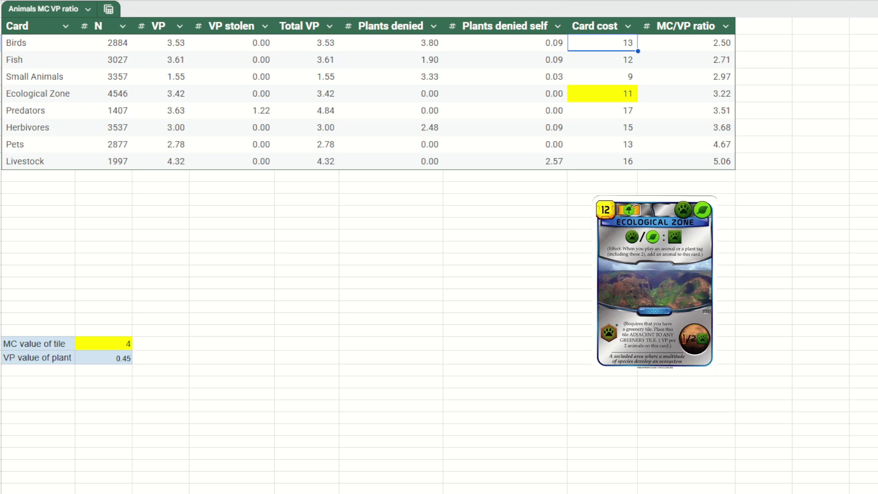
Select the MC value of tile cell holding 4
click(124, 345)
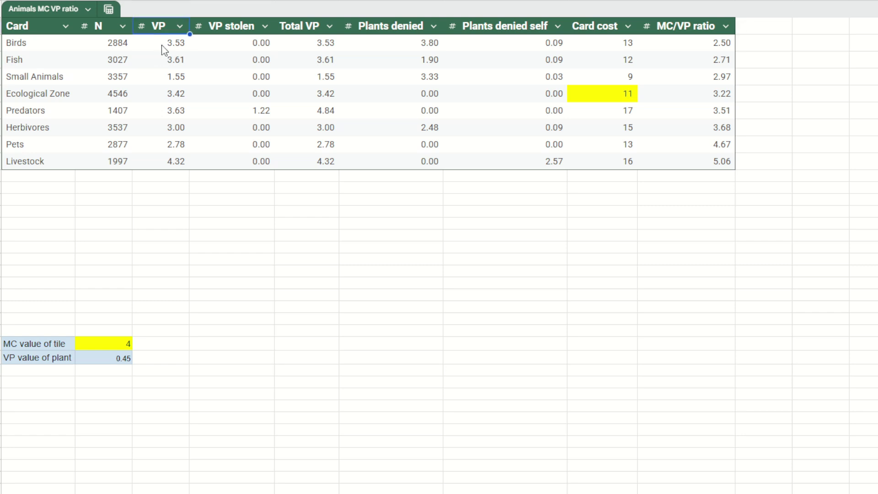
click(161, 122)
click(243, 28)
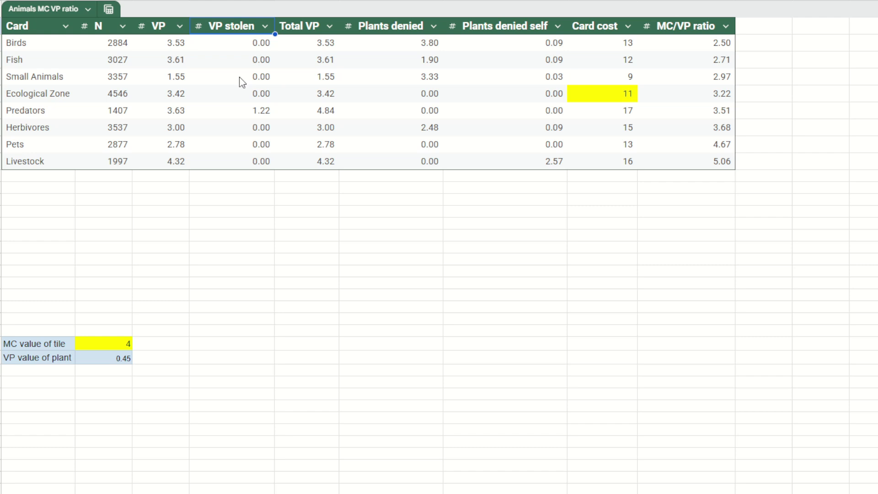
click(243, 80)
click(254, 125)
click(260, 111)
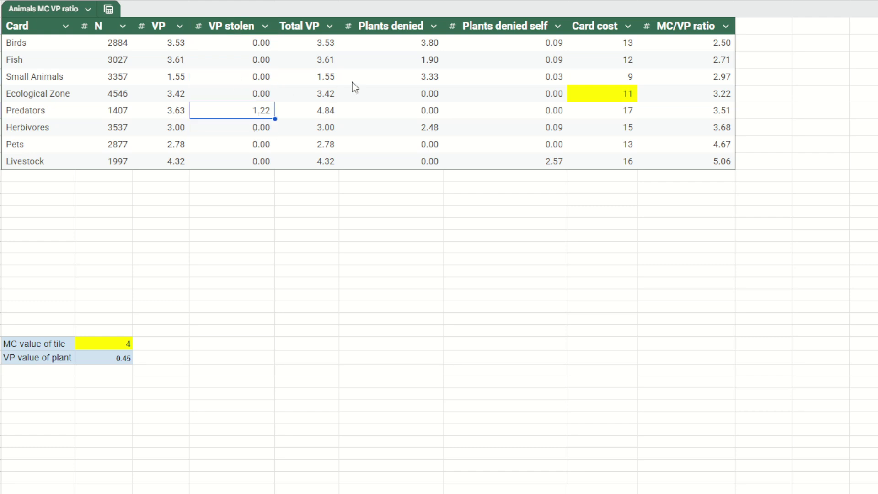
click(419, 94)
click(419, 162)
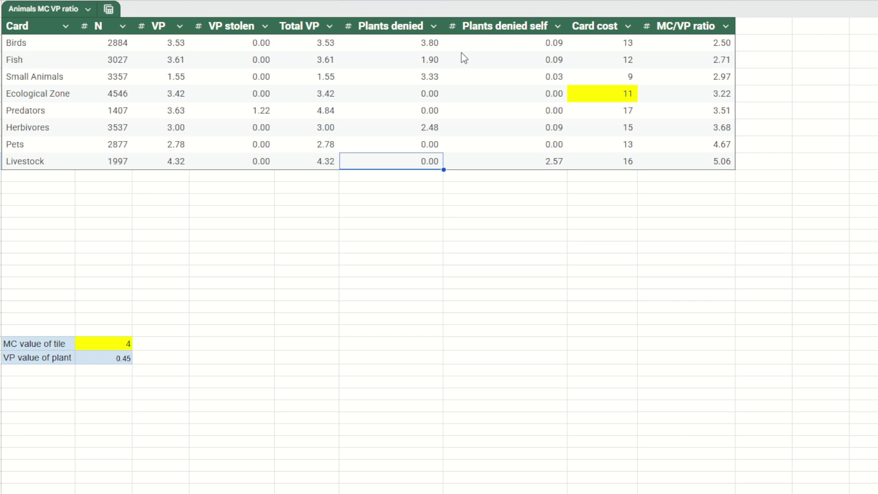
click(122, 359)
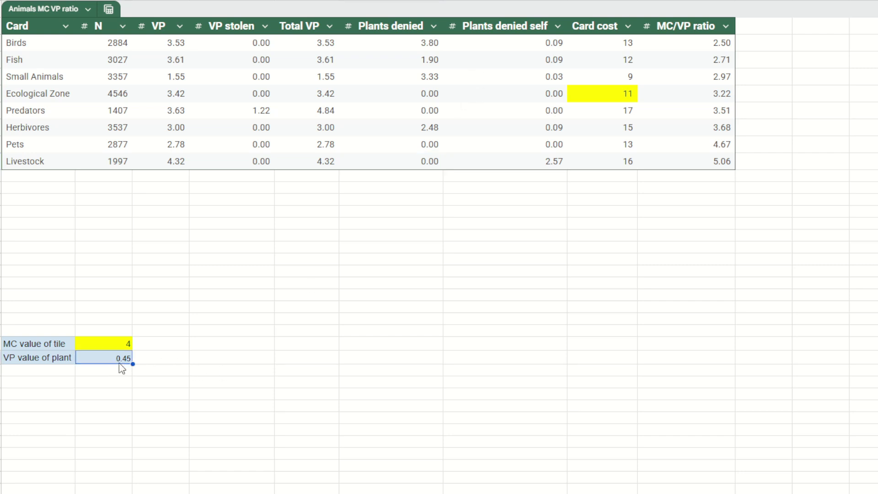
click(527, 77)
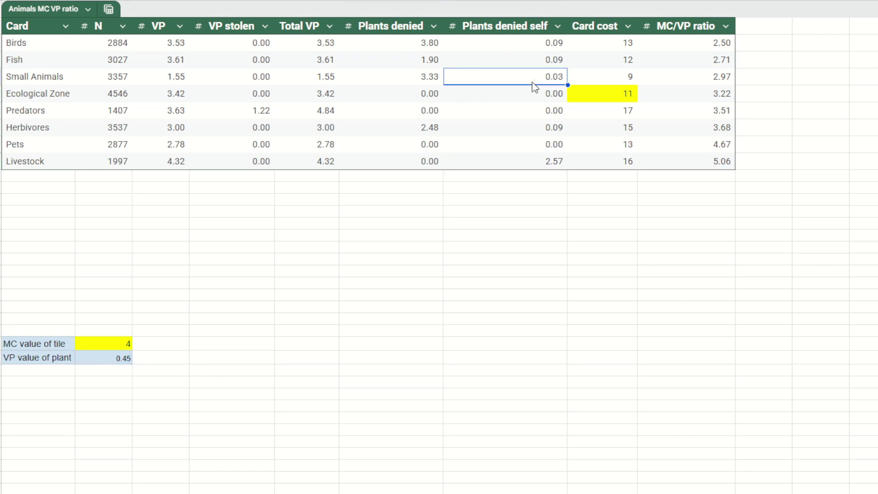
click(531, 159)
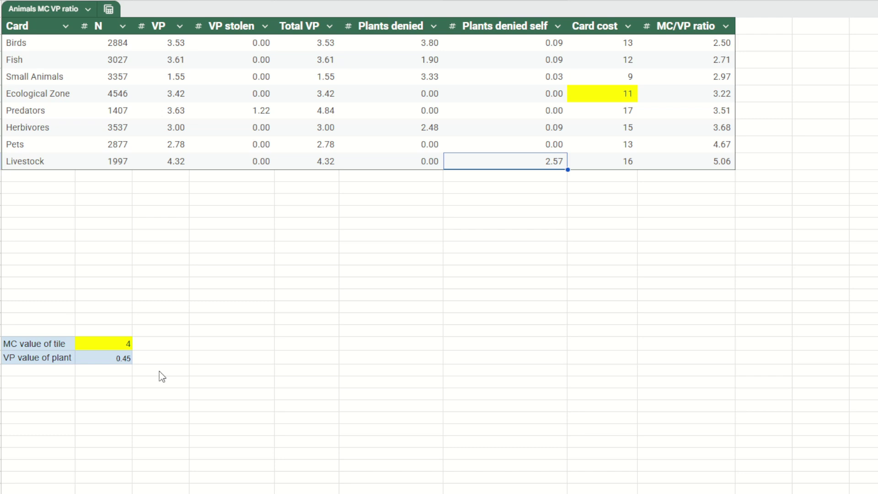
click(123, 359)
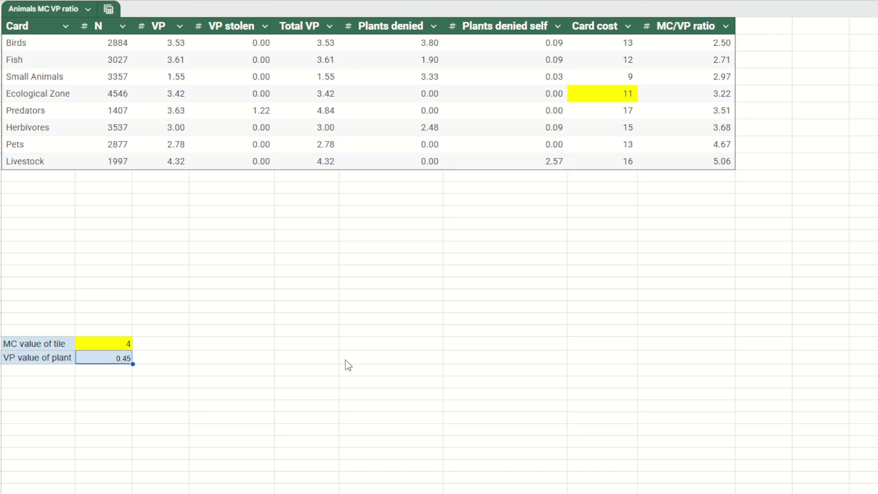
click(686, 26)
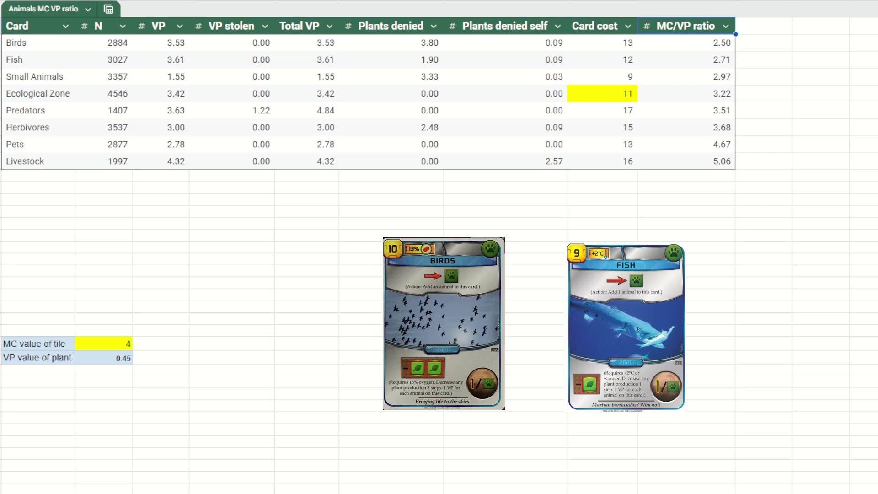
click(821, 356)
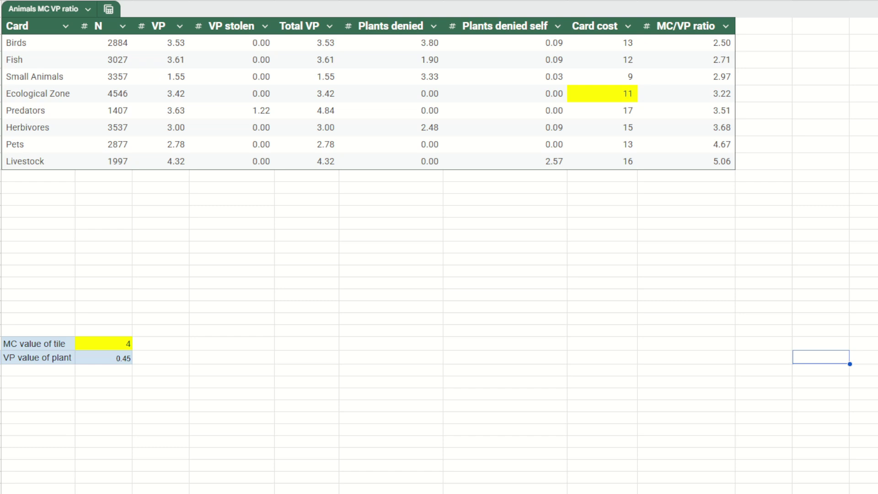
click(38, 94)
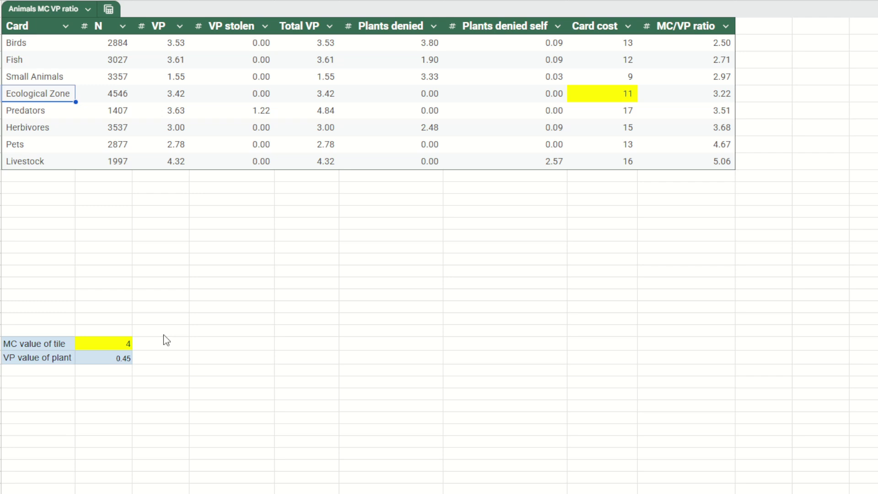
Change the MC value of tile from 4 to 5
click(121, 346)
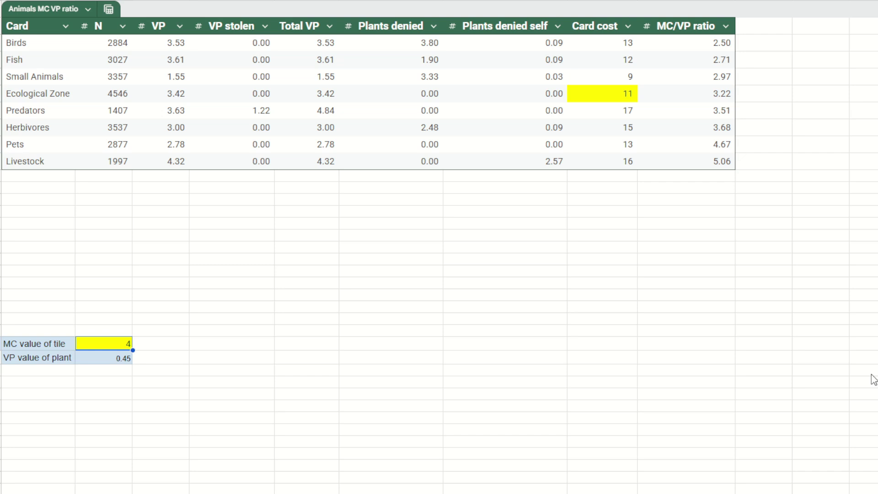
text(5)
click(527, 322)
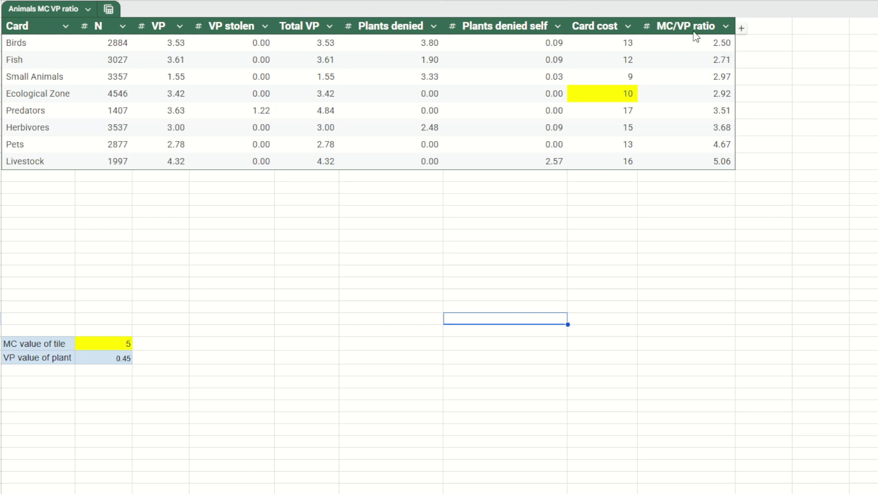
Sort the animal cards table A to Z by the MC/VP ratio column
click(726, 26)
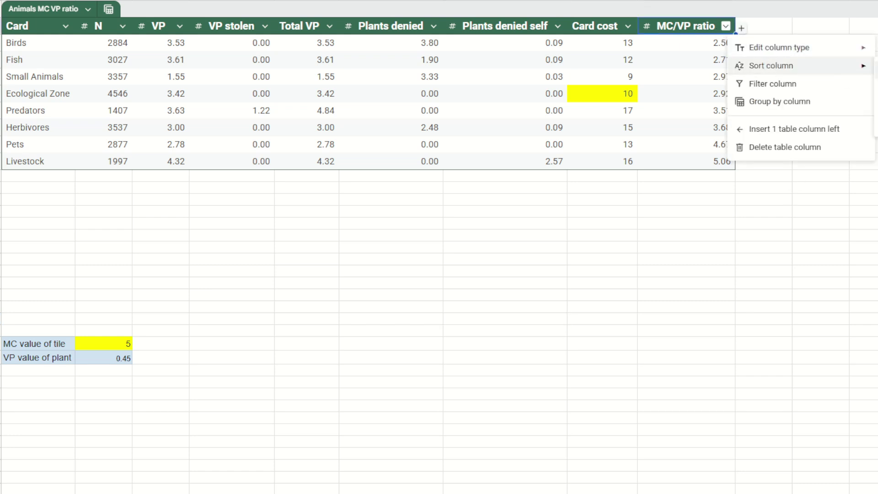
click(778, 92)
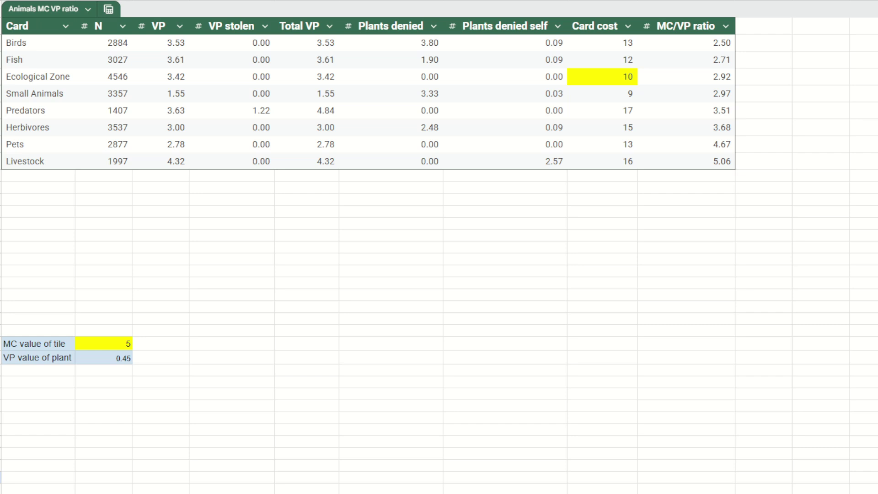
Point out the N counts for Ecological Zone, Birds and Predators, then Ecological Zone's 2.92 ratio
click(104, 77)
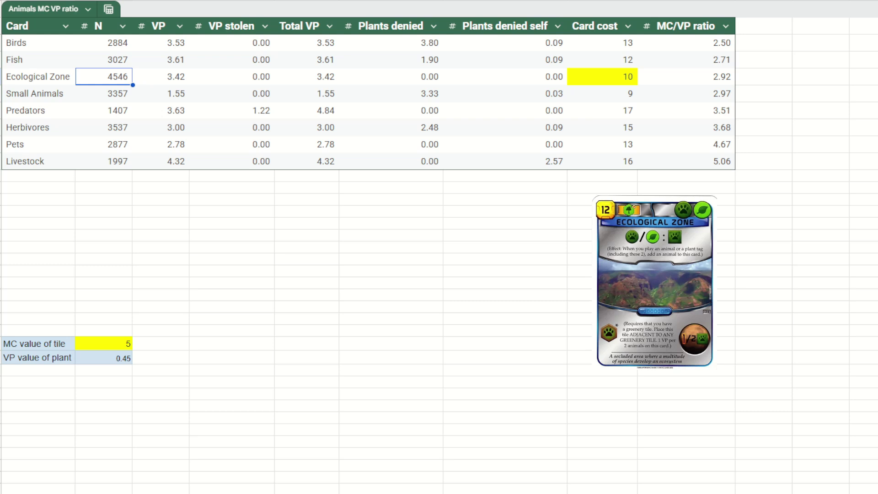
click(118, 43)
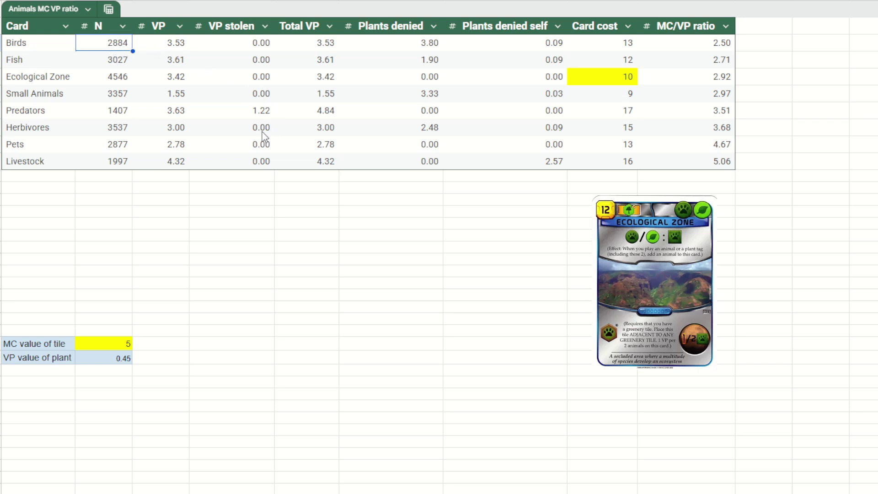
click(125, 116)
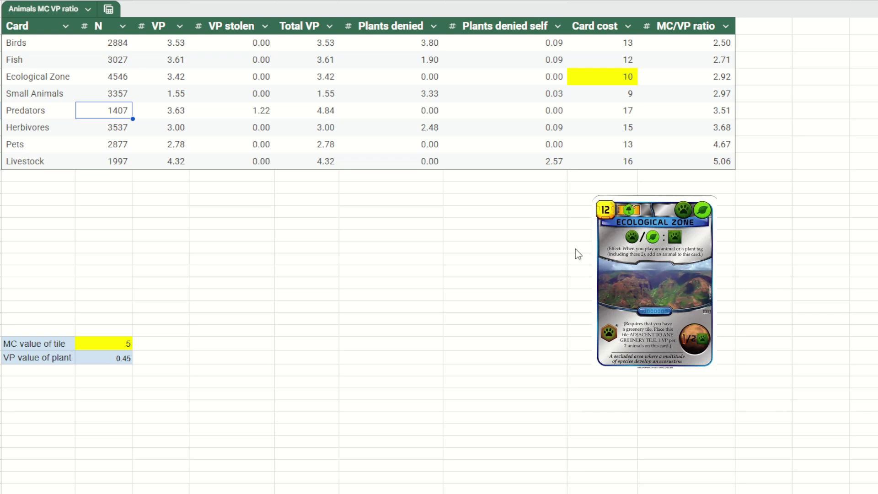
click(701, 77)
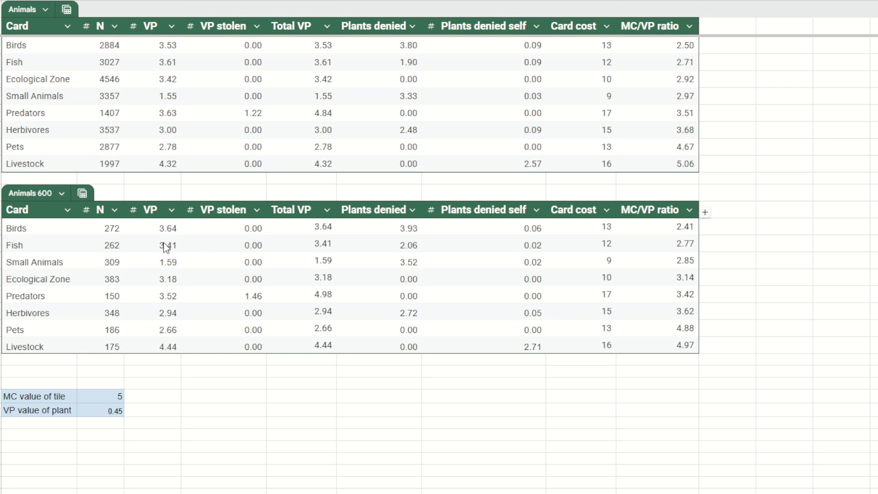
drag(657, 345, 61, 234)
Select Ecological Zone, then the Animals 600 N column from Birds 272 to Livestock 175
click(54, 282)
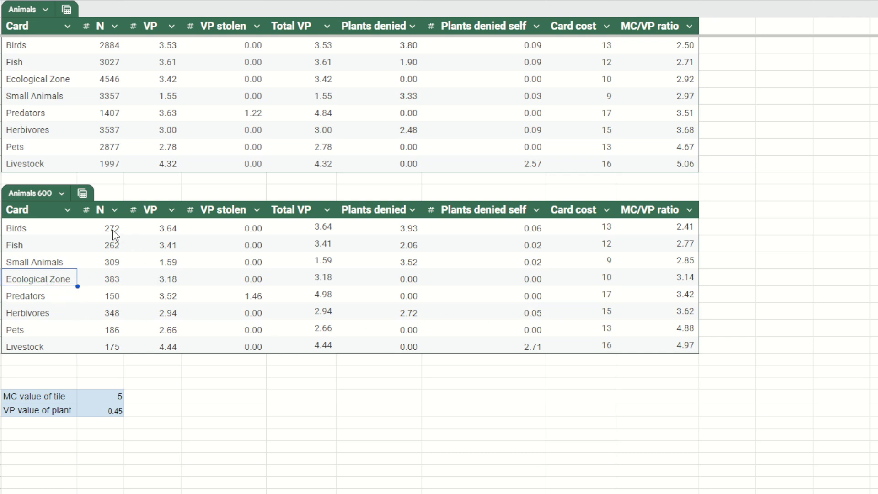
drag(114, 228, 112, 346)
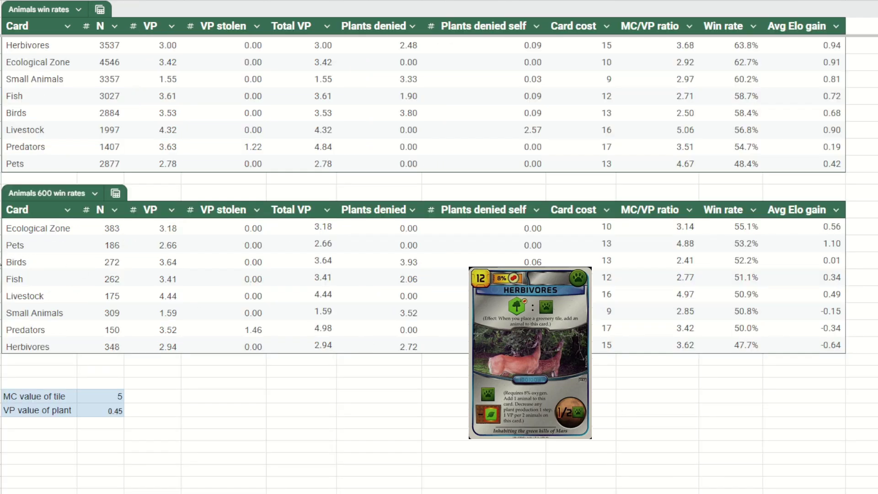
click(60, 260)
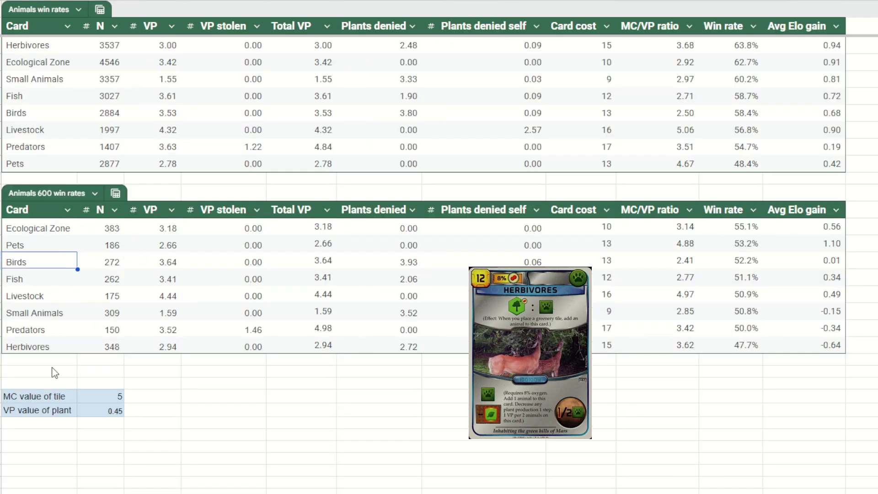
click(63, 346)
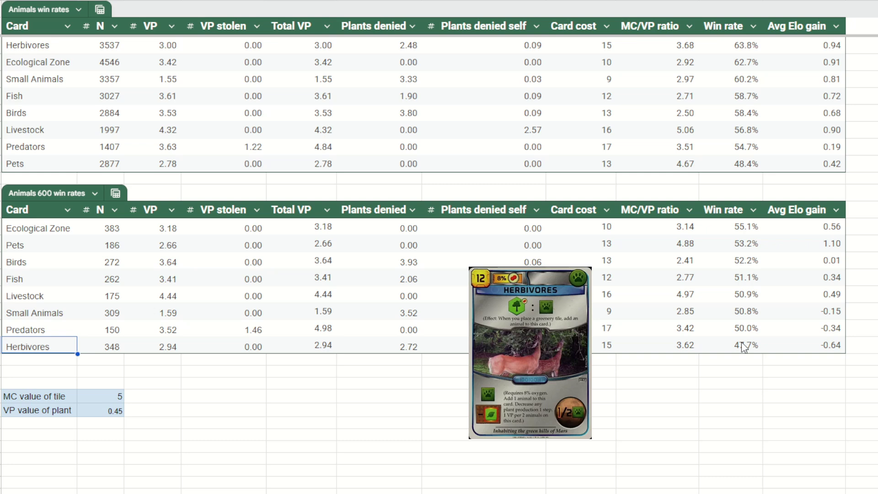
click(35, 250)
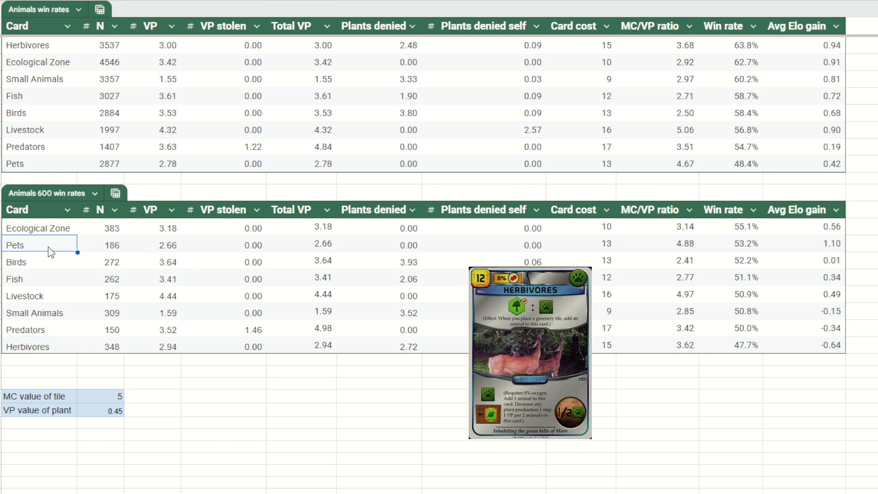
click(734, 247)
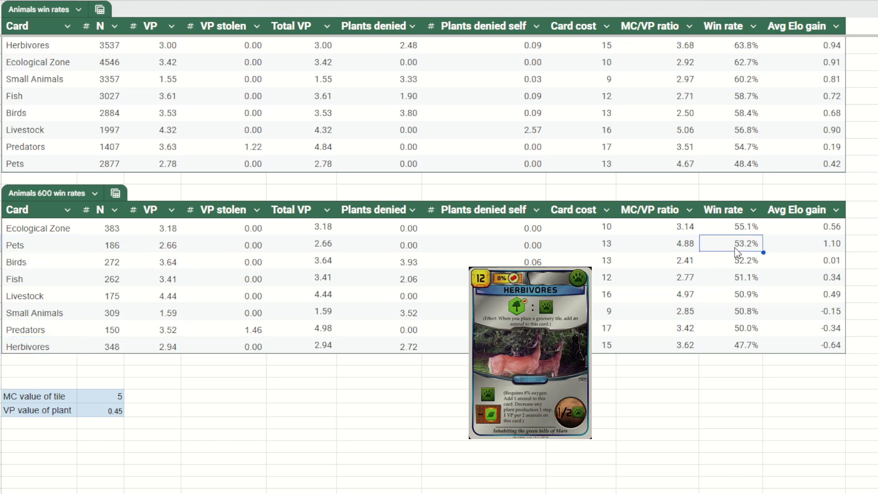
click(749, 165)
click(56, 165)
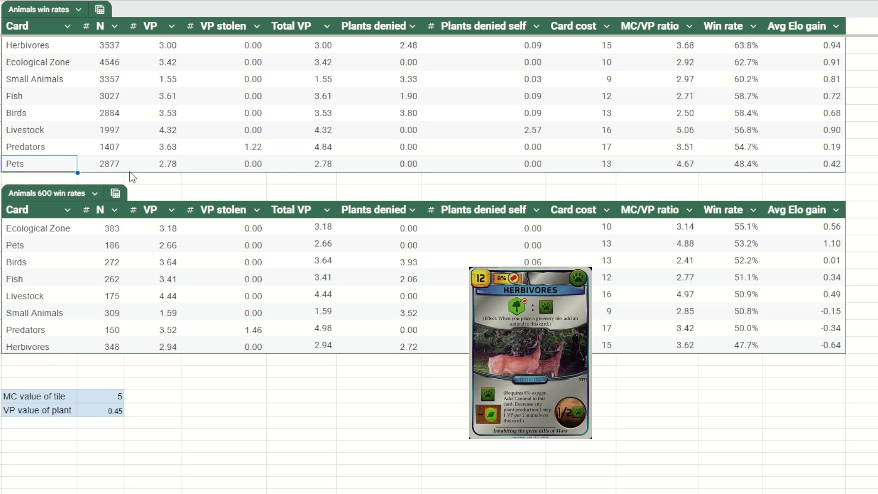
click(115, 167)
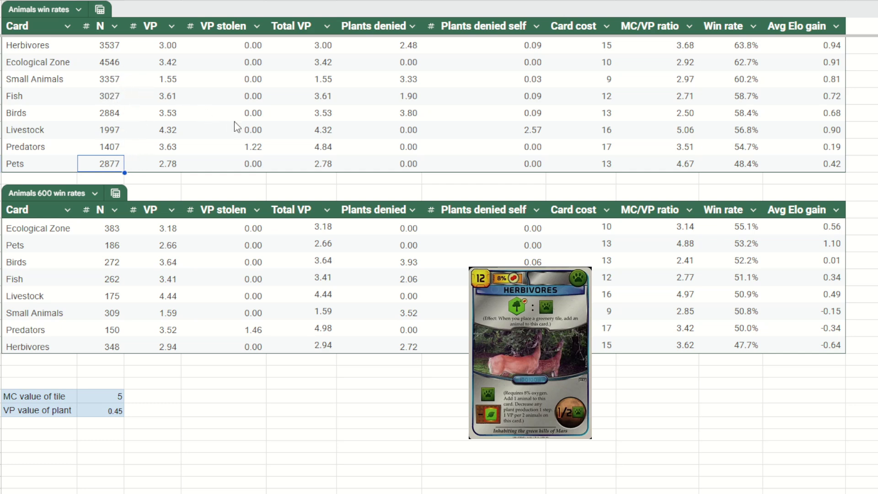
click(118, 247)
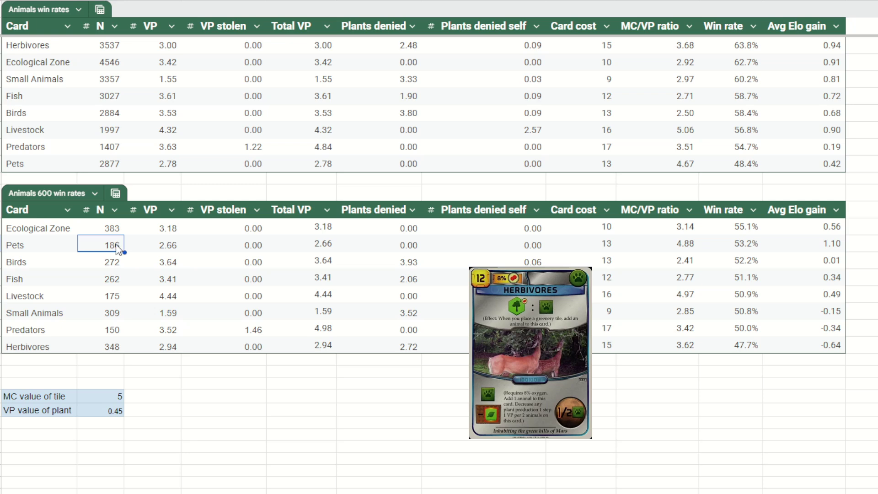
click(750, 244)
click(77, 249)
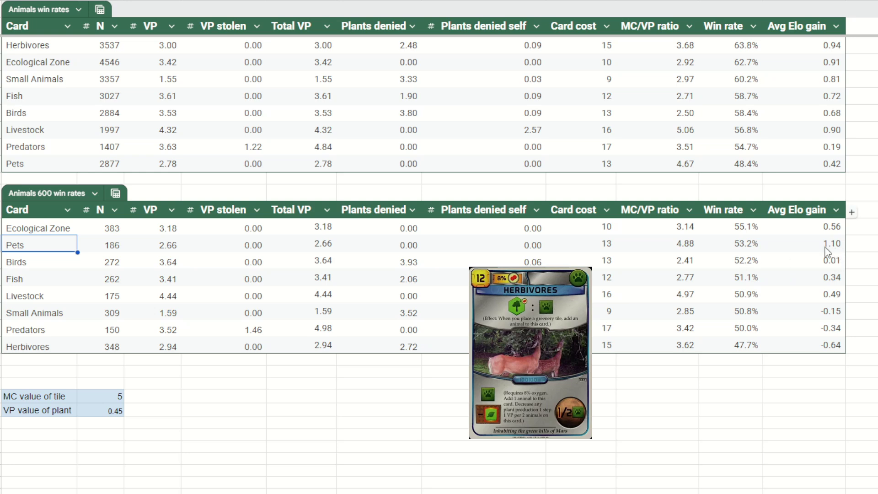
click(753, 247)
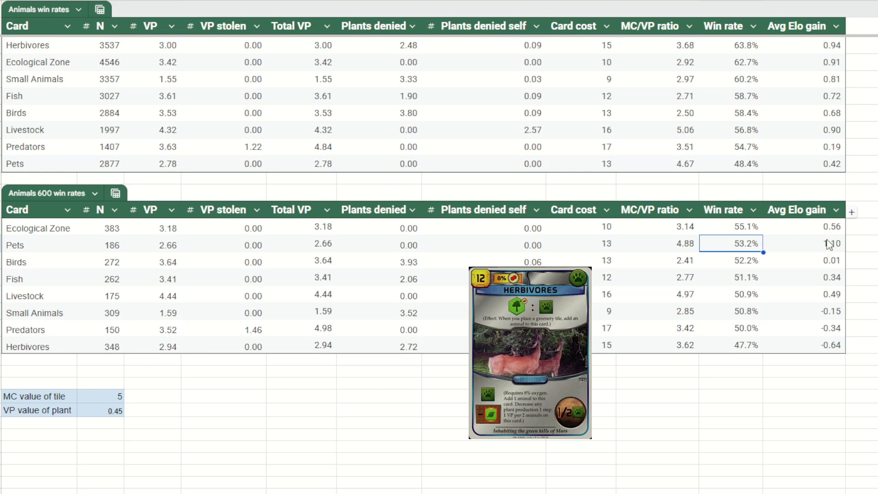
click(59, 51)
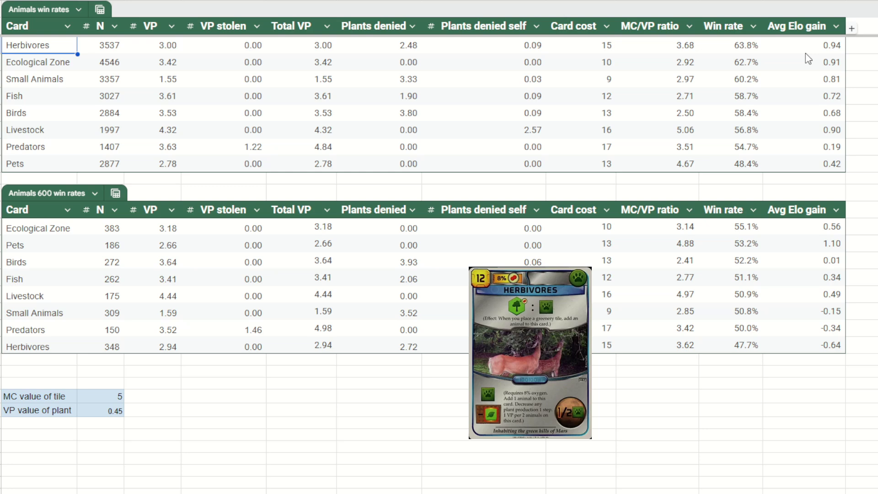